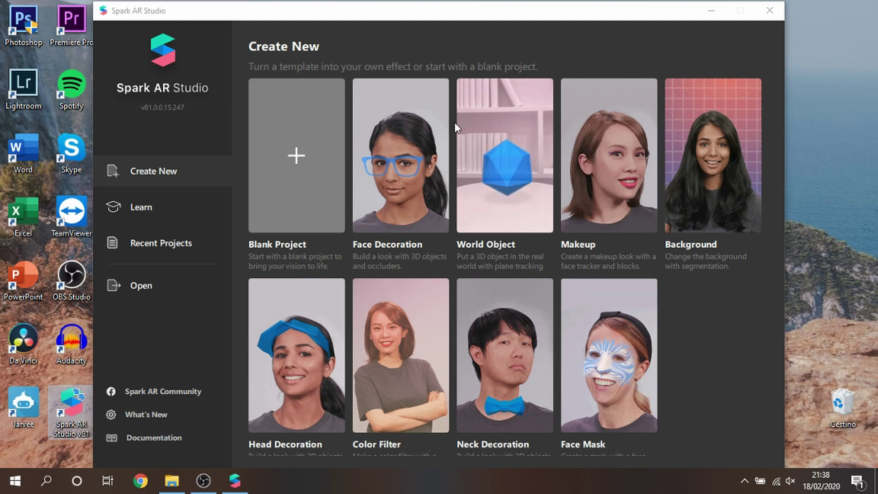
# Create a blank project and switch the preview camera to the HP TrueVision HD webcam.
pyautogui.click(292, 167)
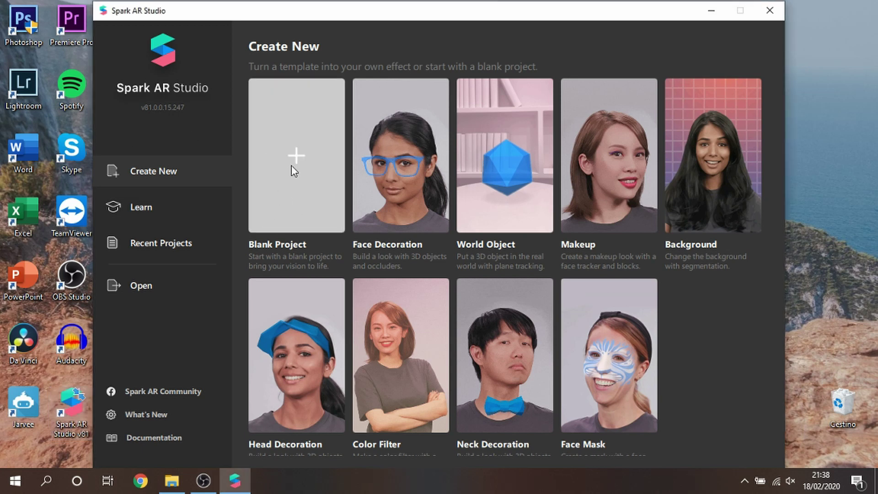
pyautogui.click(291, 165)
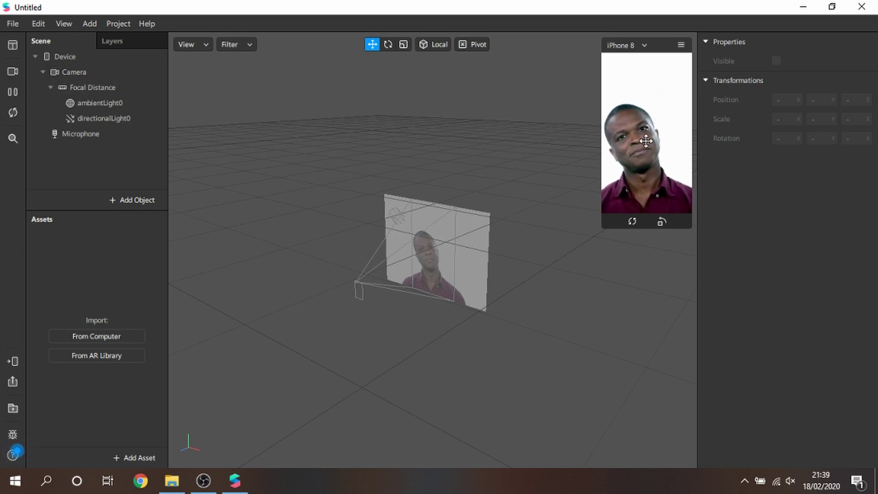
pyautogui.click(13, 73)
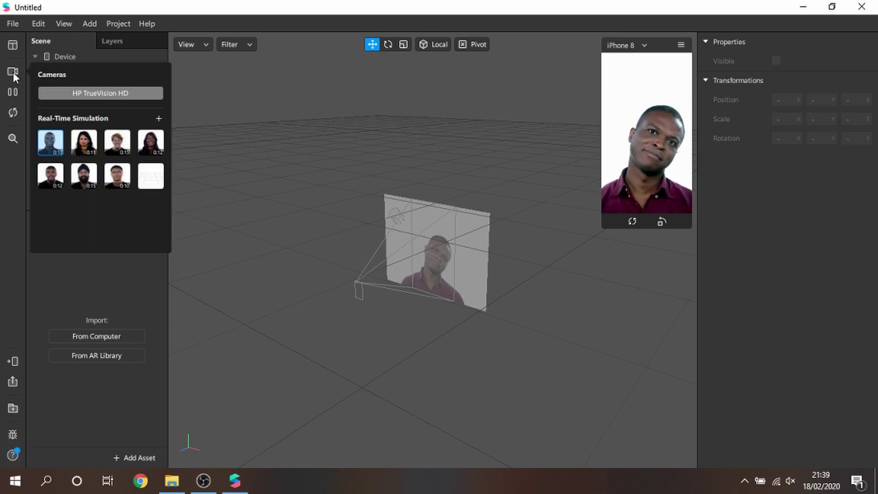
pyautogui.click(118, 92)
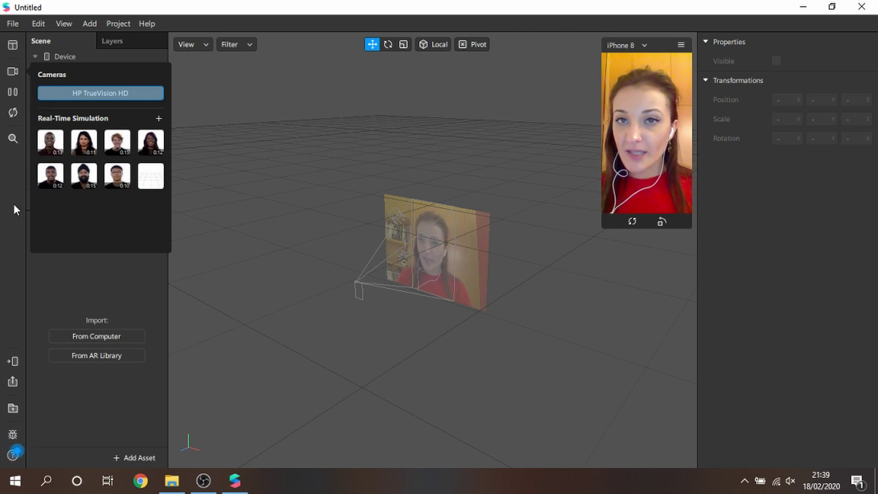
pyautogui.click(19, 188)
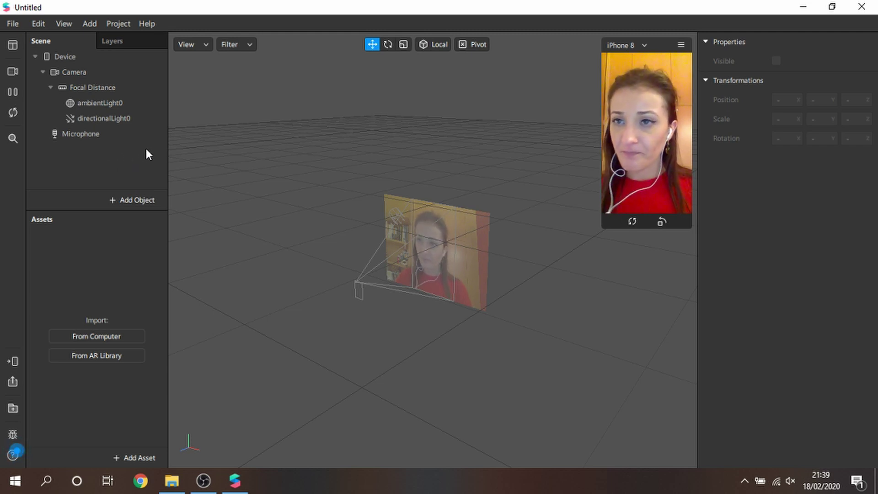
# Add a face tracker under Focal Distance in the scene.
pyautogui.click(105, 87)
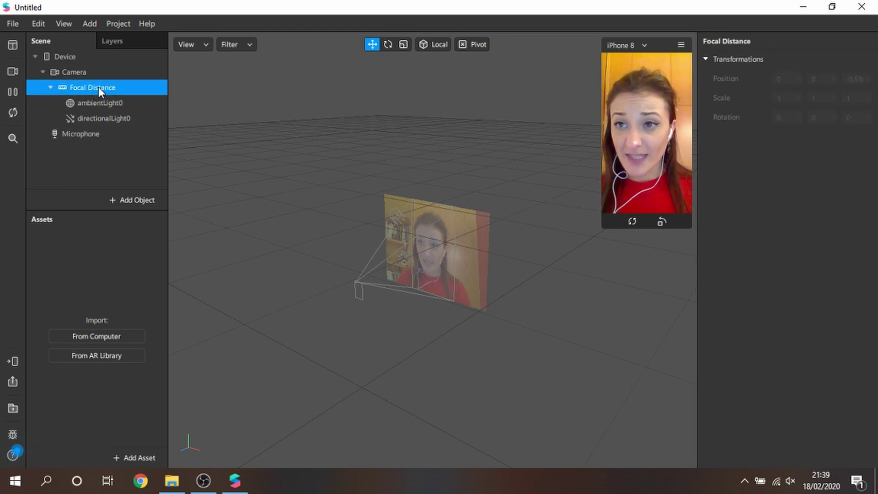
pyautogui.rightClick(98, 87)
pyautogui.moveTo(133, 95)
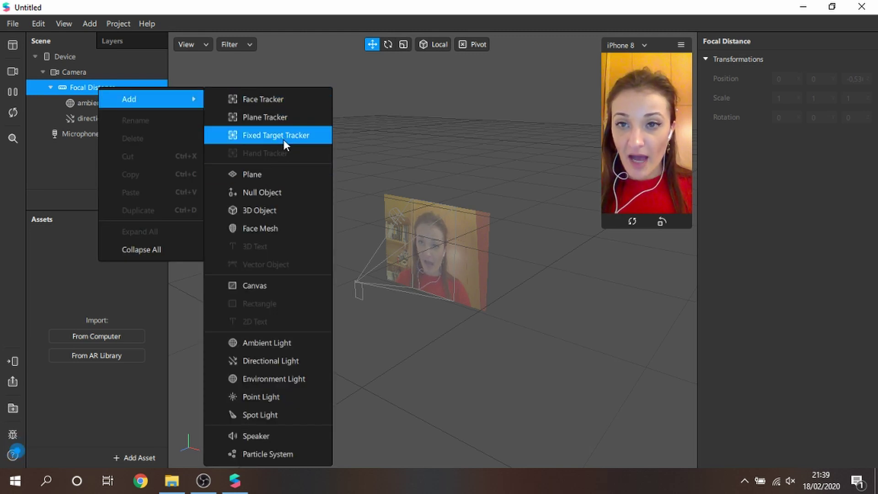
pyautogui.click(284, 101)
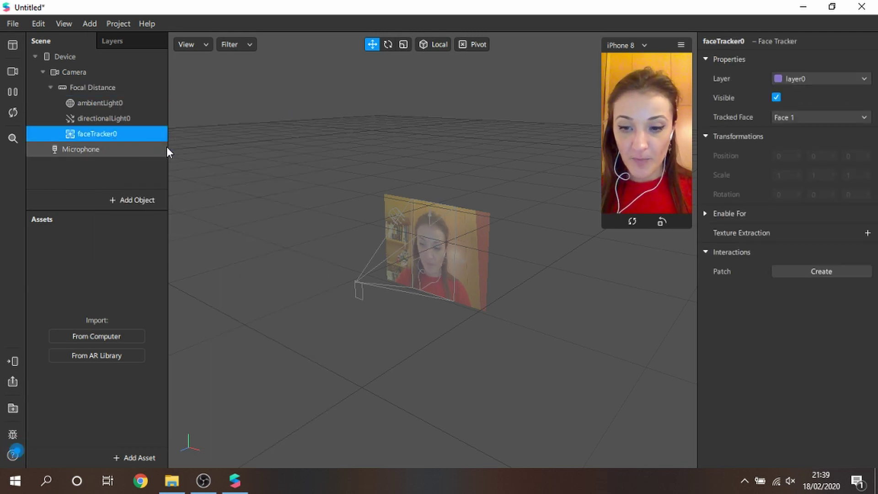
# Add a face mesh under the face tracker and assign a new material to it.
pyautogui.rightClick(102, 136)
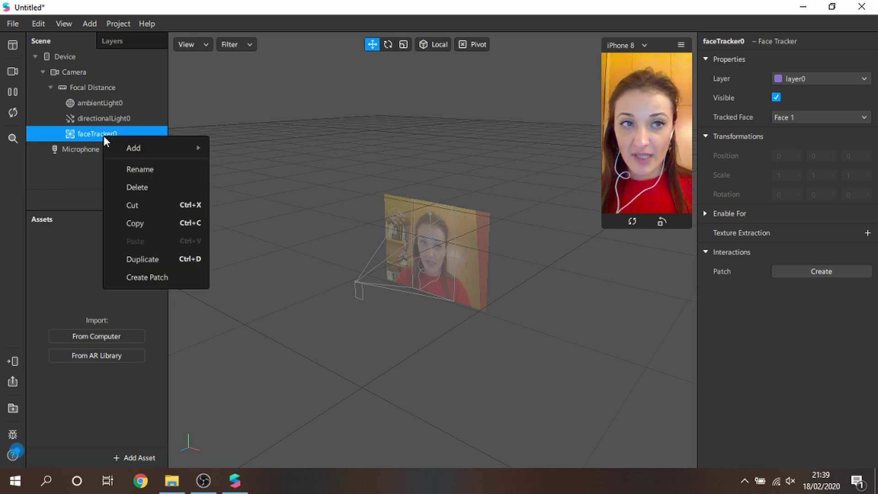
pyautogui.moveTo(139, 149)
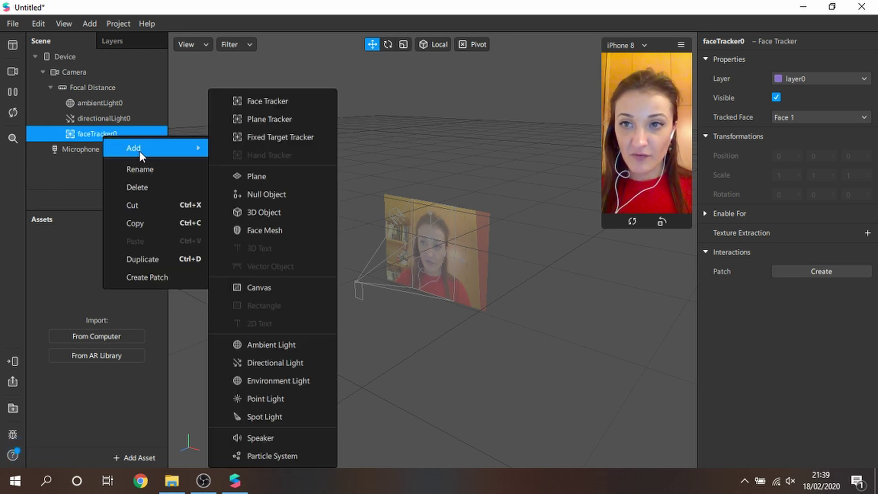
pyautogui.click(286, 230)
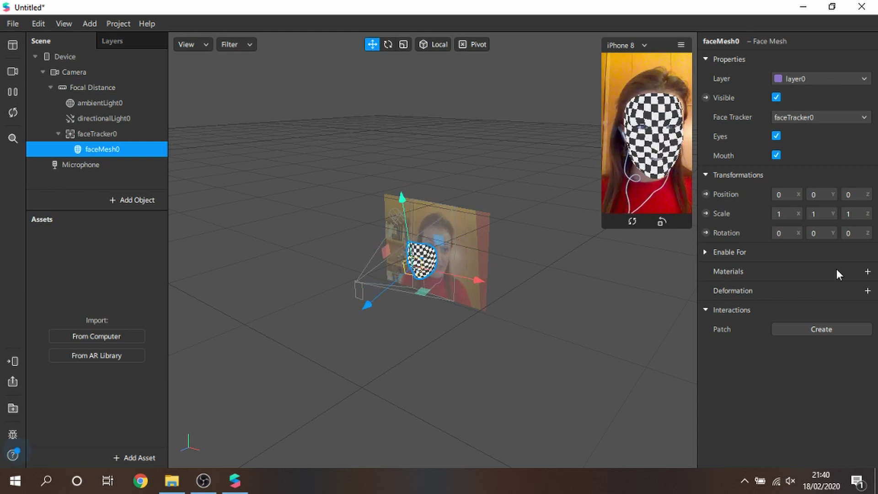
pyautogui.click(867, 271)
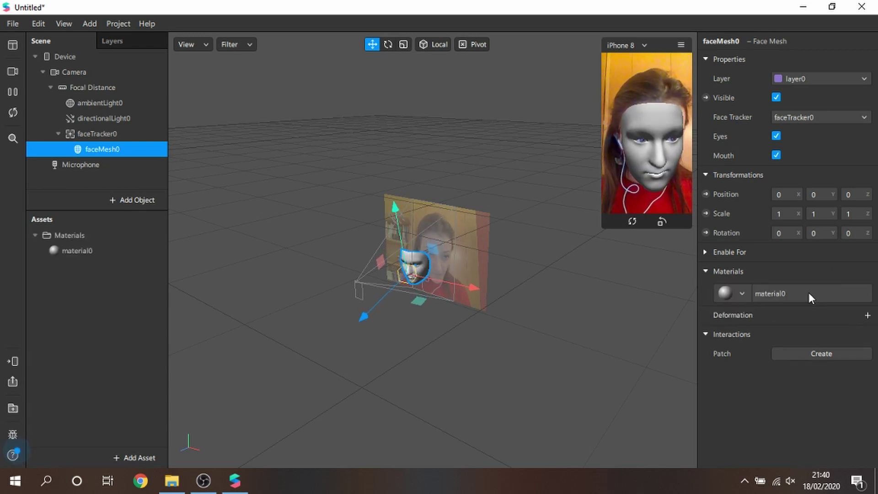
# Rename the face mesh's material as "smooth matt".
pyautogui.click(80, 251)
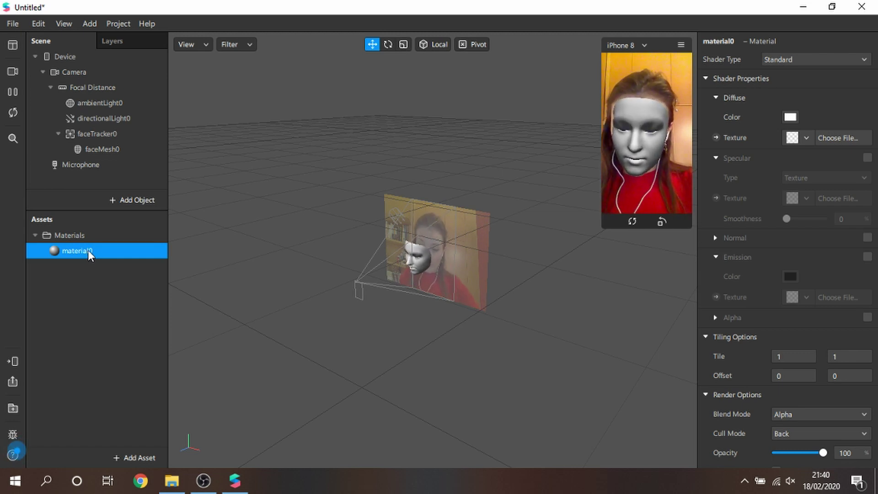
pyautogui.press('r')
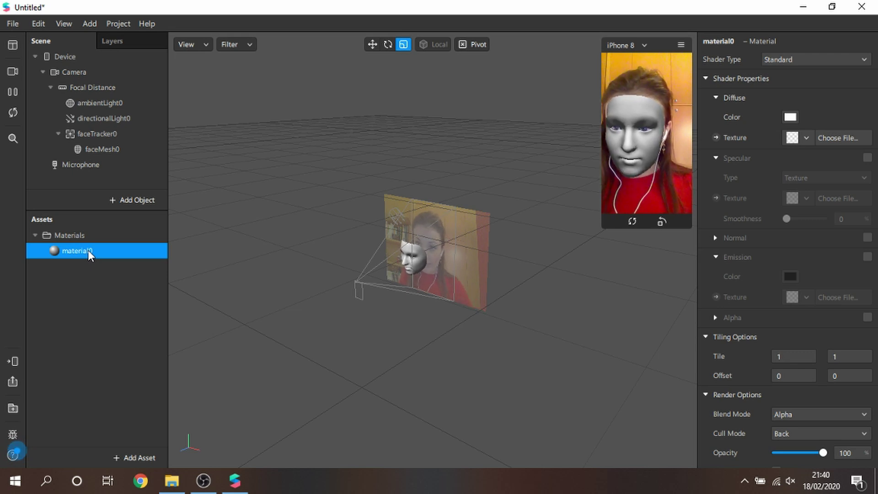
pyautogui.doubleClick(87, 250)
pyautogui.write('smooth matt')
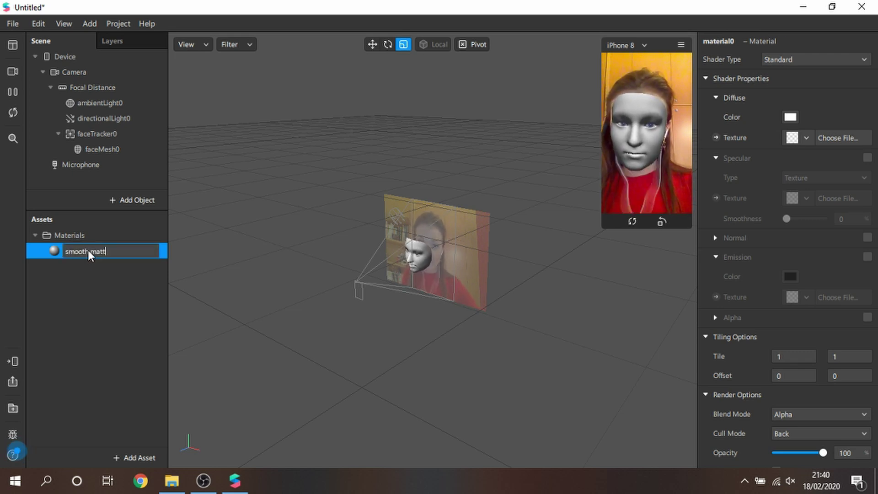
pyautogui.press('Return')
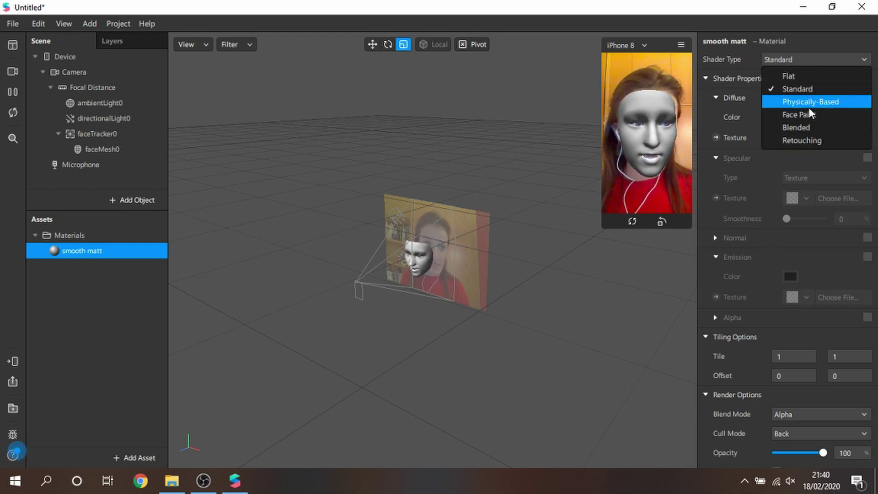
# Set the smooth matt material's shader type to Retouching and its skin smoothing to 74%.
pyautogui.click(806, 140)
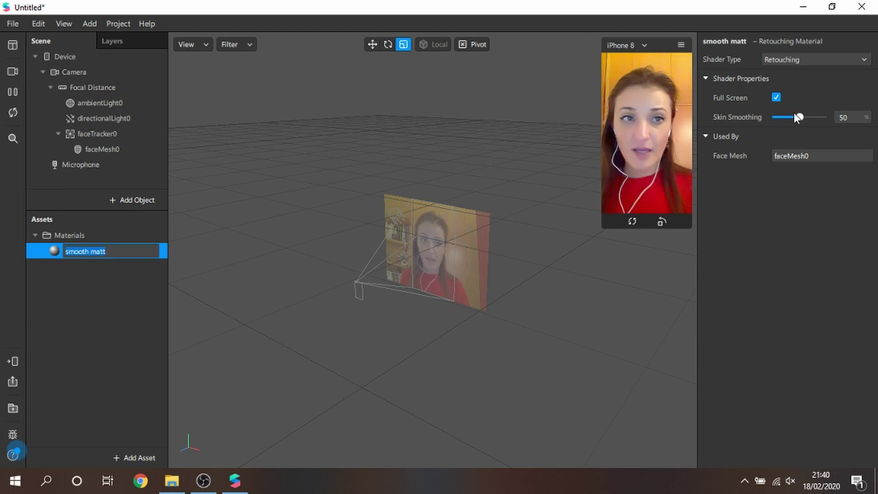
pyautogui.moveTo(800, 116)
pyautogui.mouseDown()
pyautogui.moveTo(833, 114)
pyautogui.moveTo(798, 120)
pyautogui.moveTo(827, 121)
pyautogui.moveTo(811, 121)
pyautogui.mouseUp()
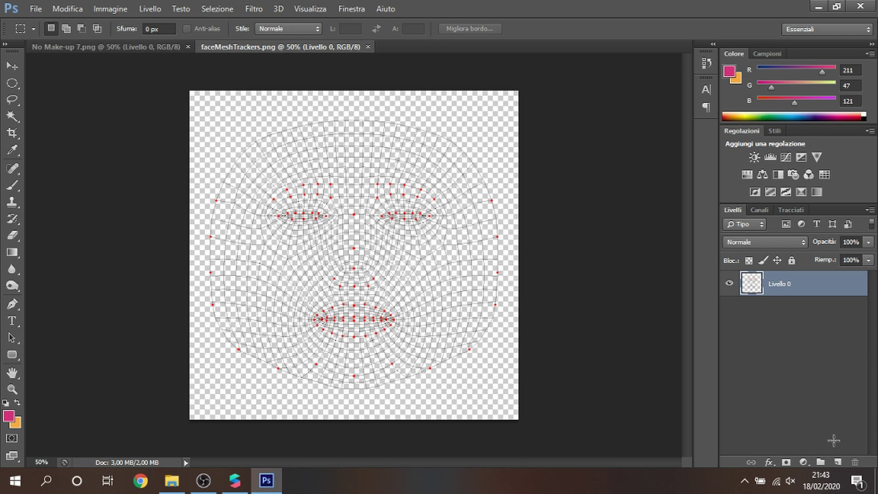
# In Photoshop, add a layer beneath the mesh layer of faceMeshTrackers.png and fill it with white (#ffffff).
pyautogui.click(837, 462)
pyautogui.moveTo(797, 289); pyautogui.dragTo(794, 321)
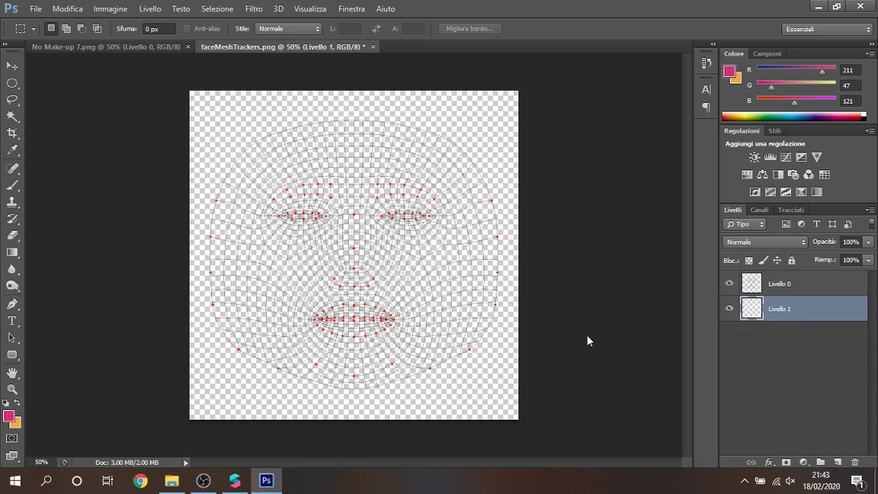
pyautogui.click(10, 416)
pyautogui.moveTo(550, 190); pyautogui.dragTo(472, 128)
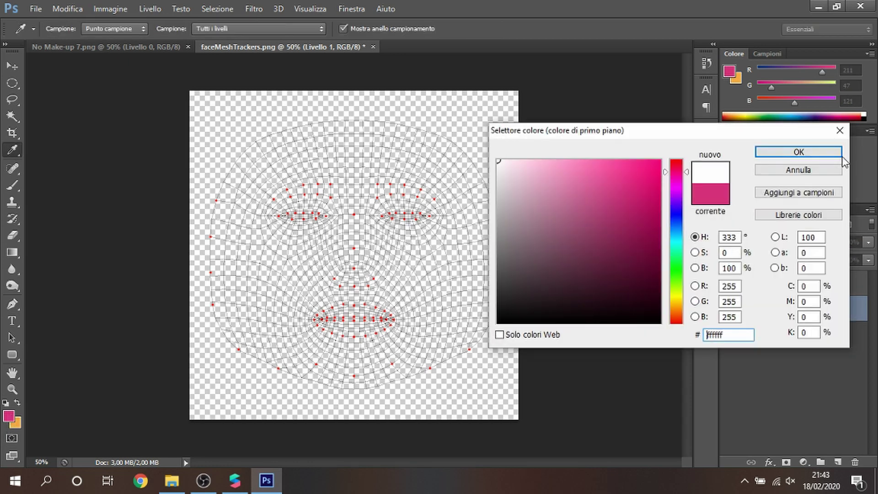
pyautogui.click(818, 153)
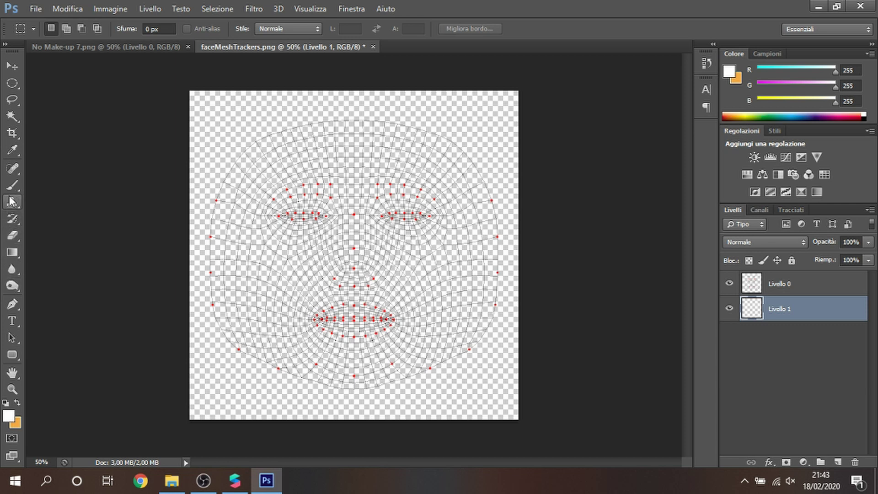
pyautogui.moveTo(12, 252)
pyautogui.mouseDown()
pyautogui.moveTo(59, 247)
pyautogui.moveTo(65, 264)
pyautogui.mouseUp()
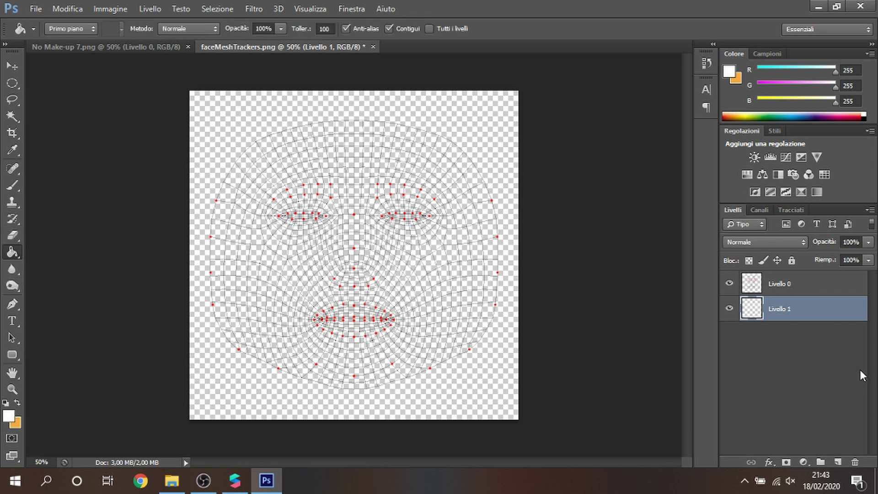
pyautogui.click(388, 306)
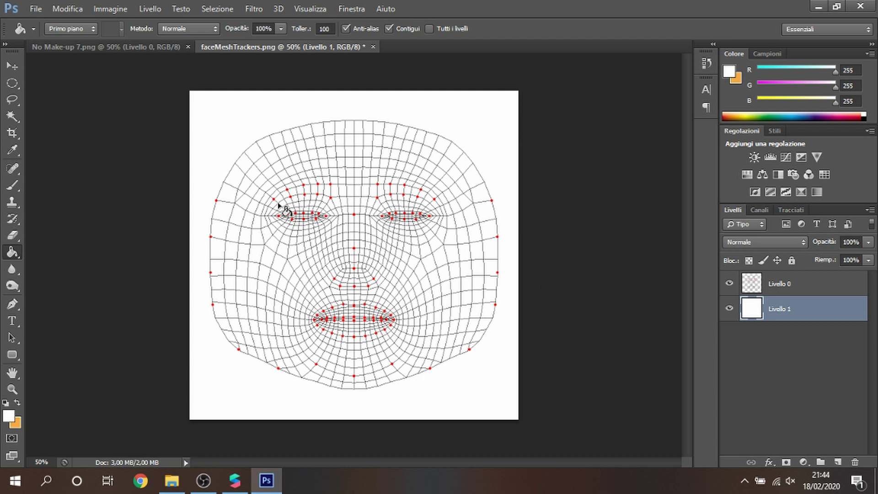
# Hide both layers of faceMeshTrackers.png and bring up the No Make-up 7.png texture with the Brush tool active.
pyautogui.click(729, 284)
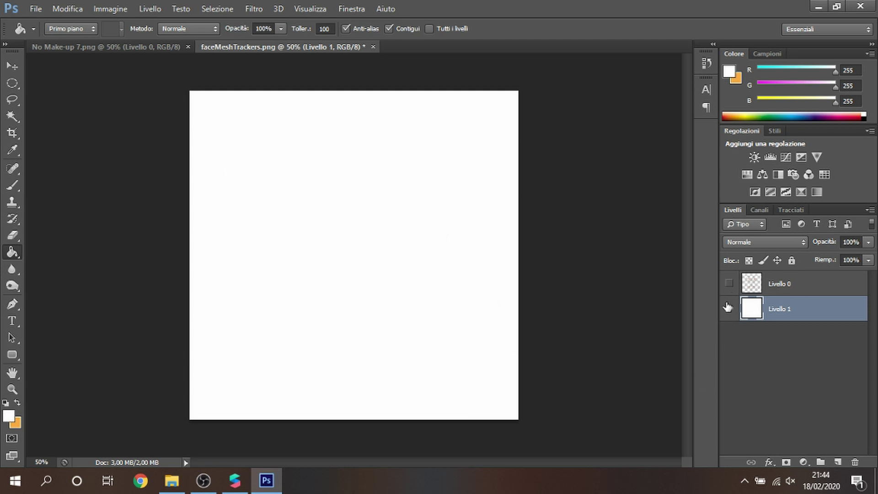
pyautogui.click(730, 309)
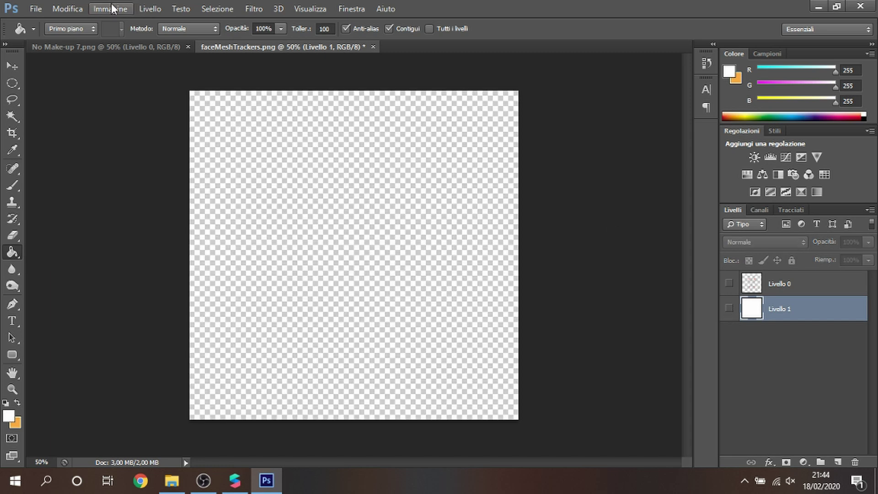
pyautogui.click(115, 46)
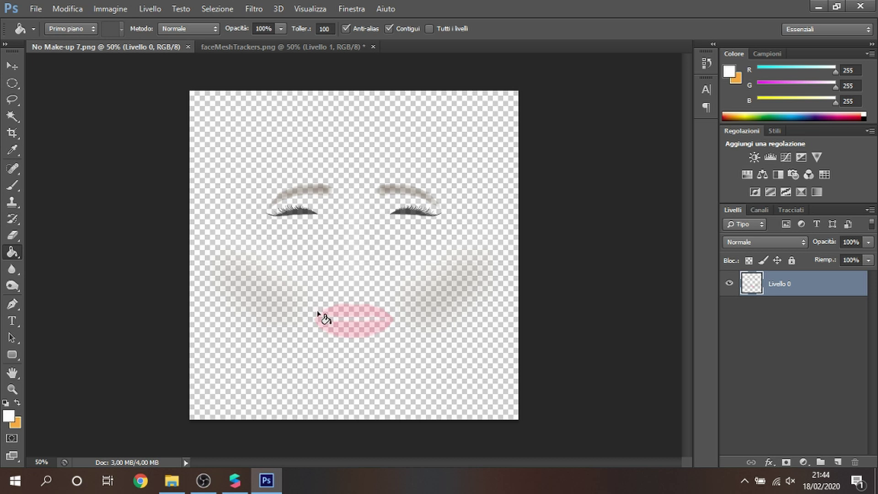
pyautogui.click(11, 186)
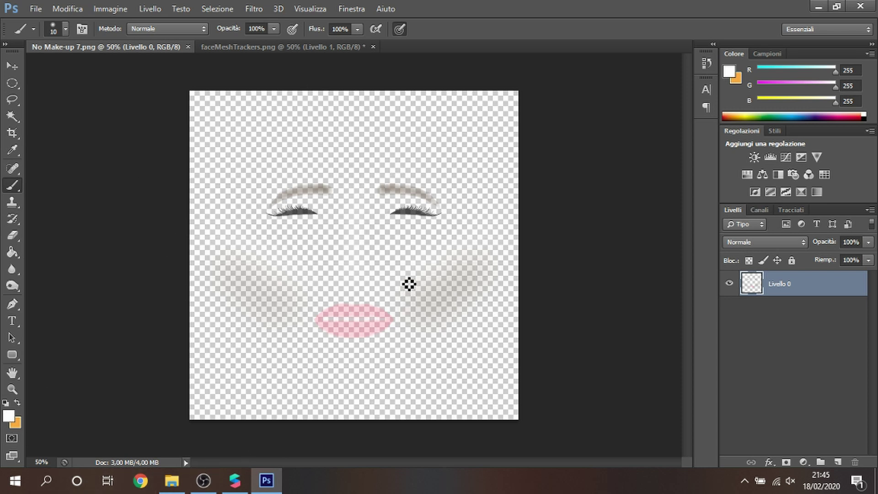
# Switch back to Spark AR Studio and add a second face mesh under the face tracker.
pyautogui.click(235, 481)
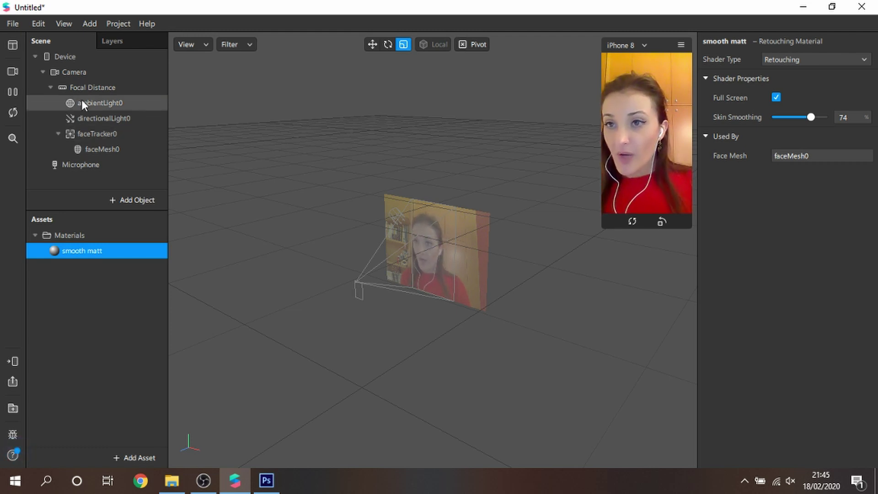
pyautogui.click(110, 86)
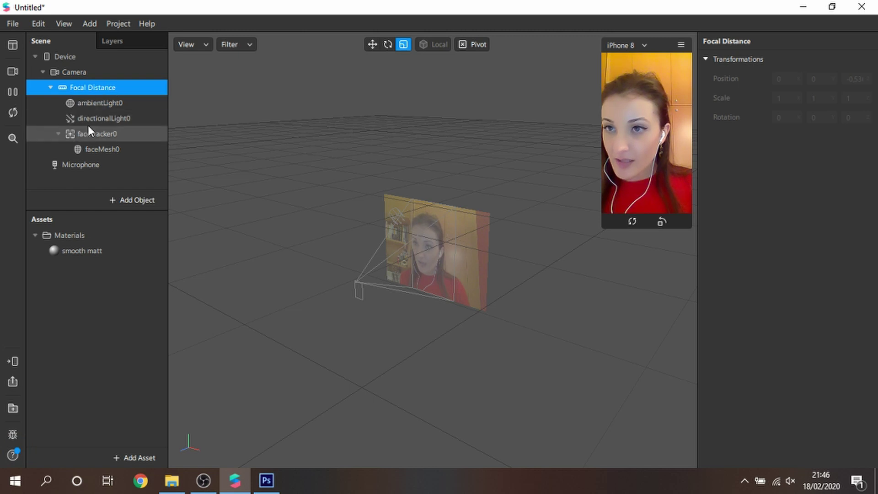
pyautogui.click(110, 135)
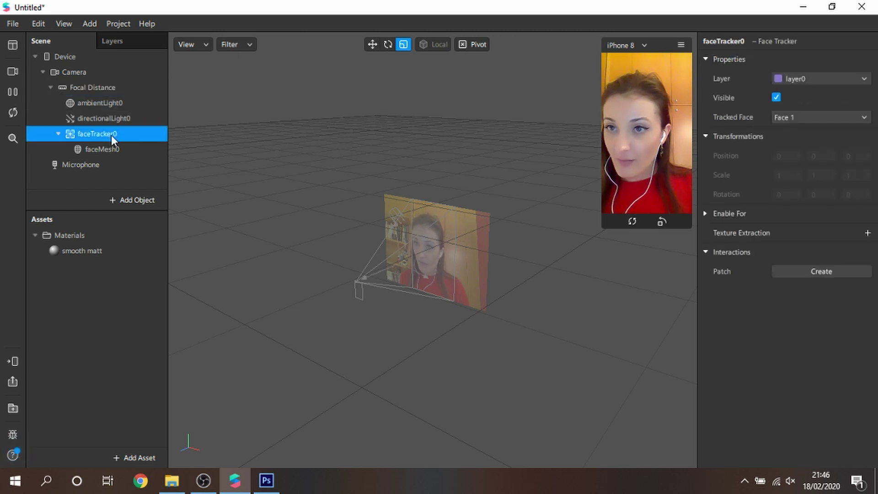
pyautogui.rightClick(112, 134)
pyautogui.moveTo(173, 153)
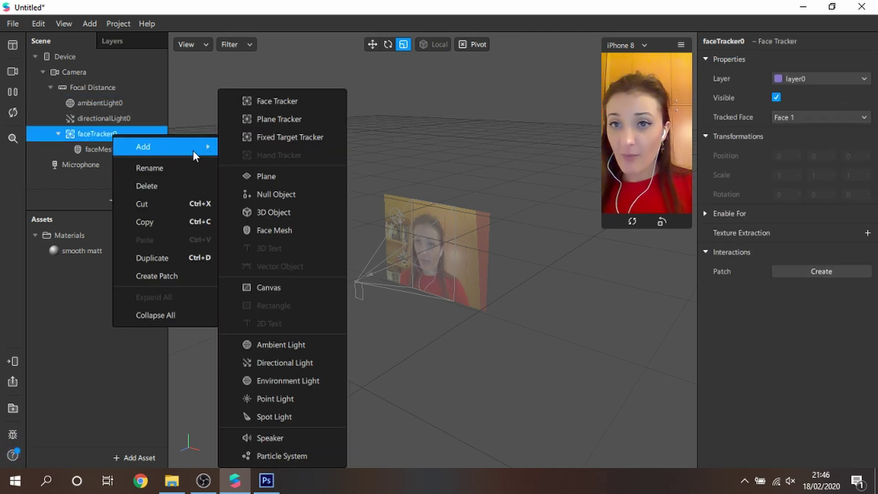
pyautogui.click(288, 228)
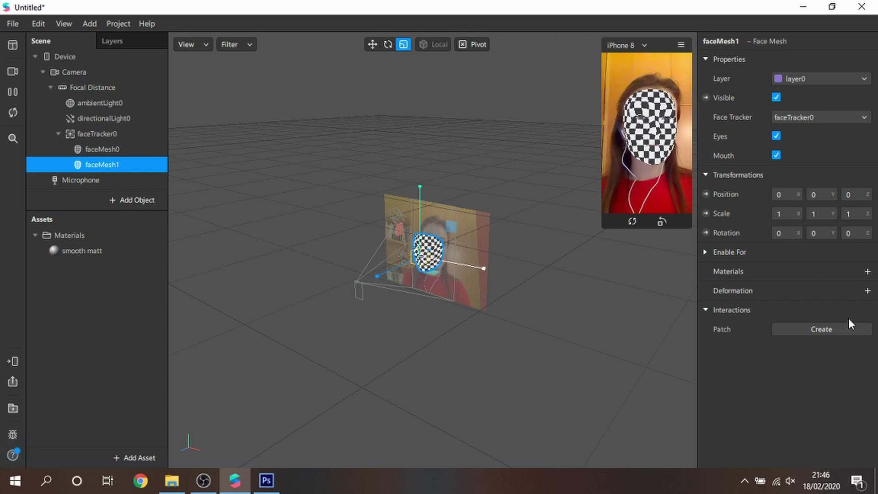
# Create a new material for the second face mesh and rename it trucco.
pyautogui.click(867, 272)
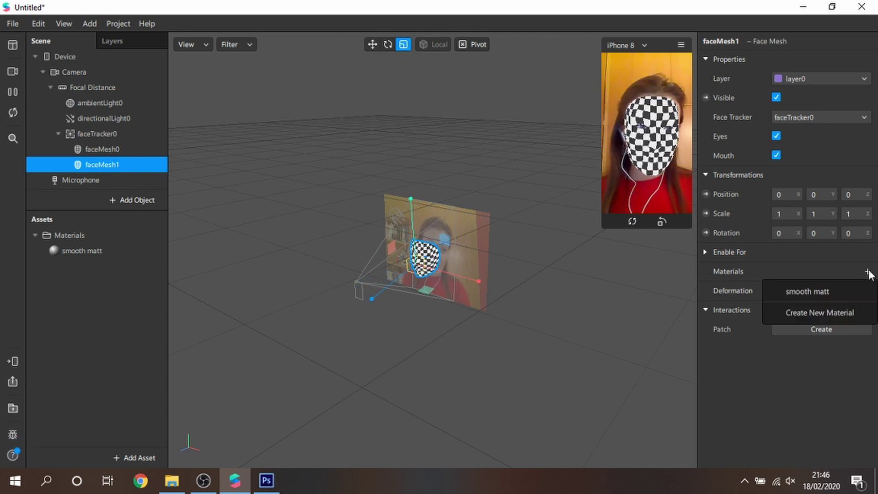
pyautogui.click(836, 312)
pyautogui.doubleClick(76, 264)
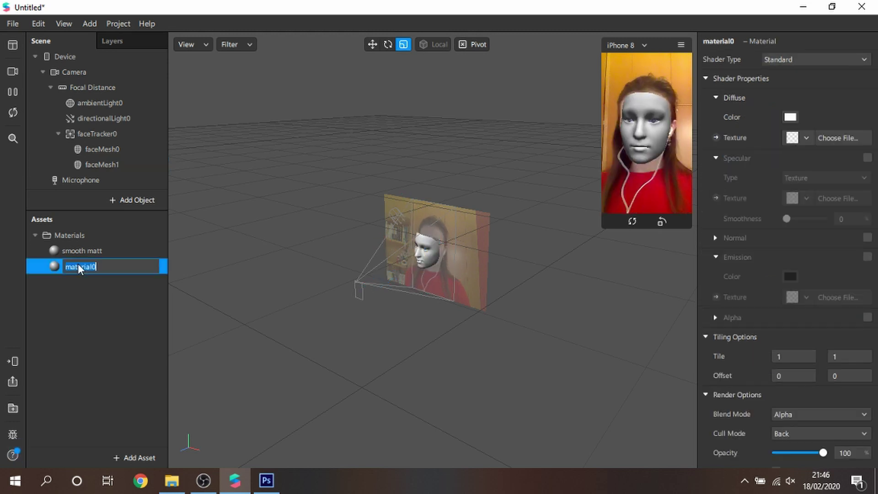
pyautogui.write('tru')
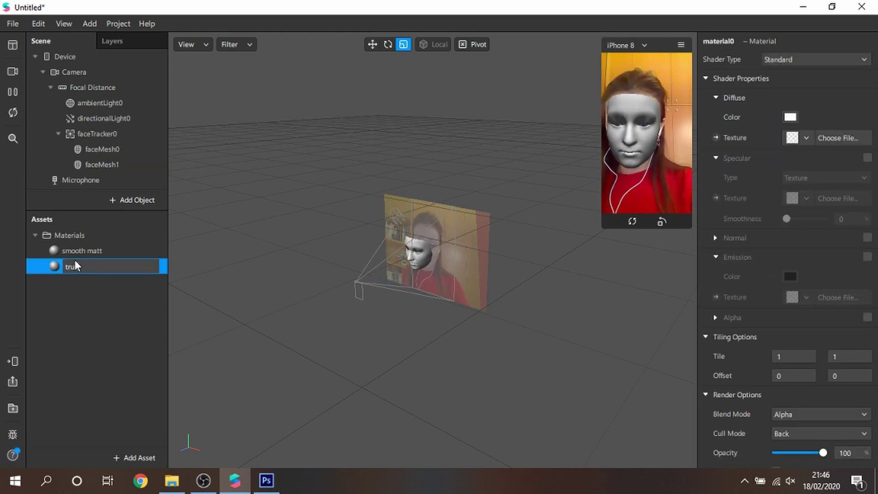
pyautogui.write('cco')
pyautogui.press('Return')
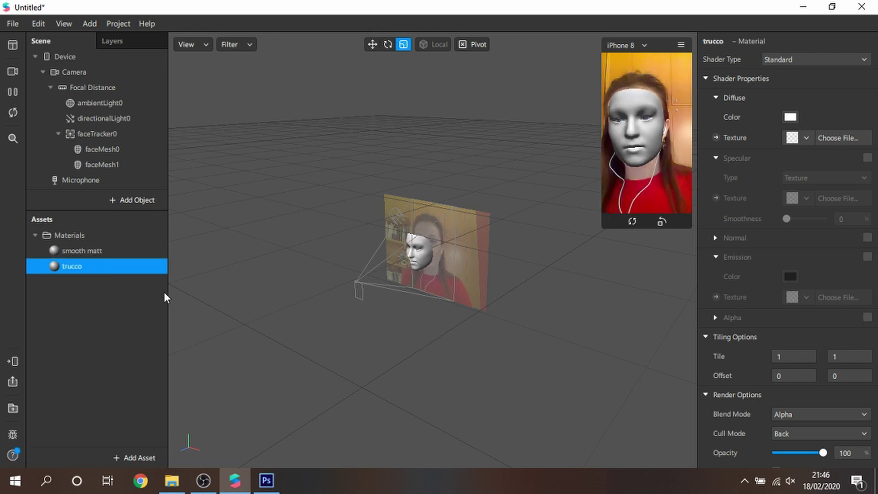
# Set the trucco material's shader type to Face Paint.
pyautogui.click(804, 62)
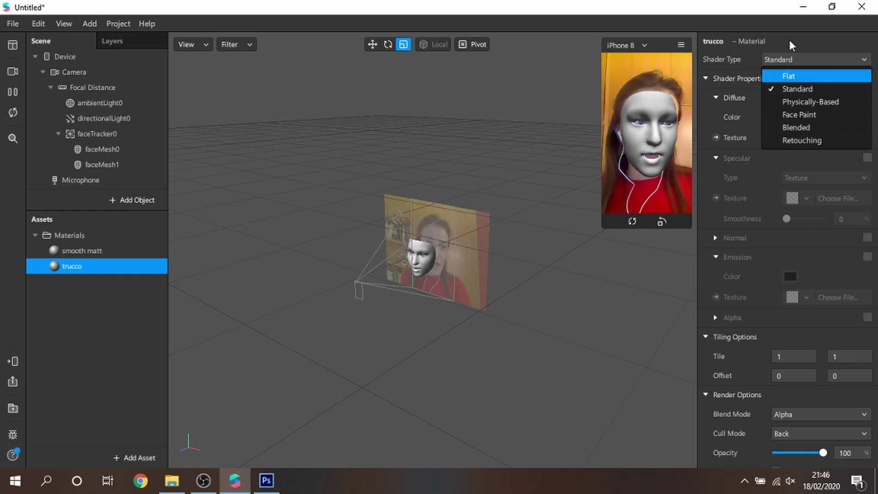
pyautogui.click(811, 114)
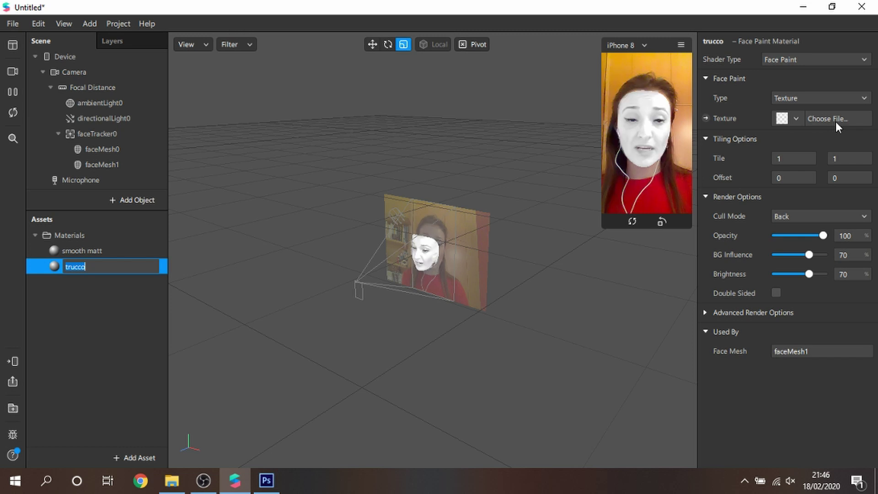
pyautogui.press('Return')
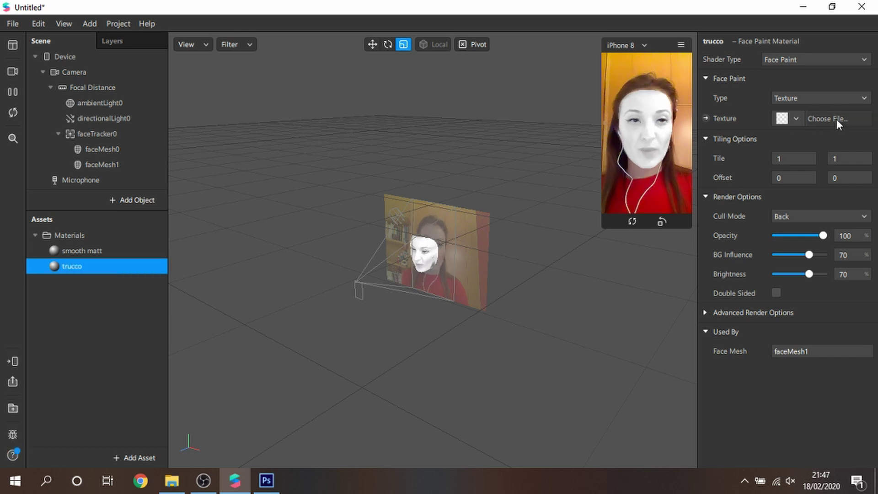
# Import faceMeshTrackers.png from the Face Trackers Spark AR folder in Documents as the trucco material's texture.
pyautogui.click(836, 119)
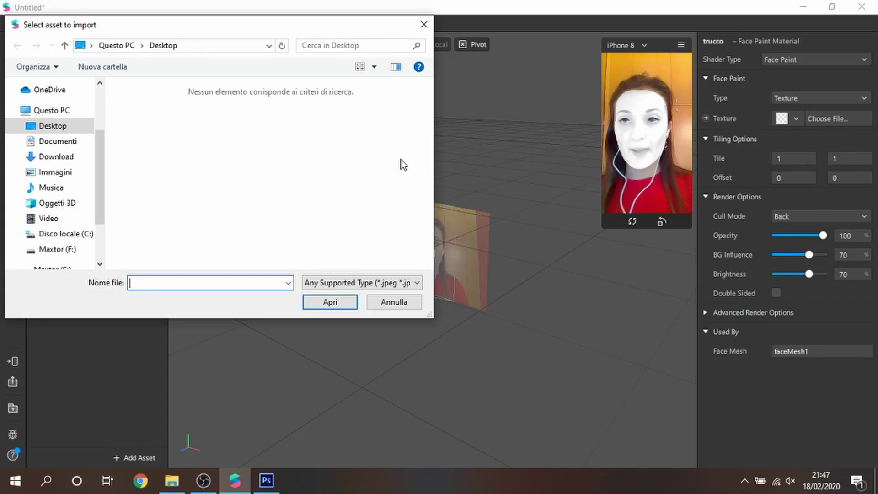
pyautogui.click(67, 145)
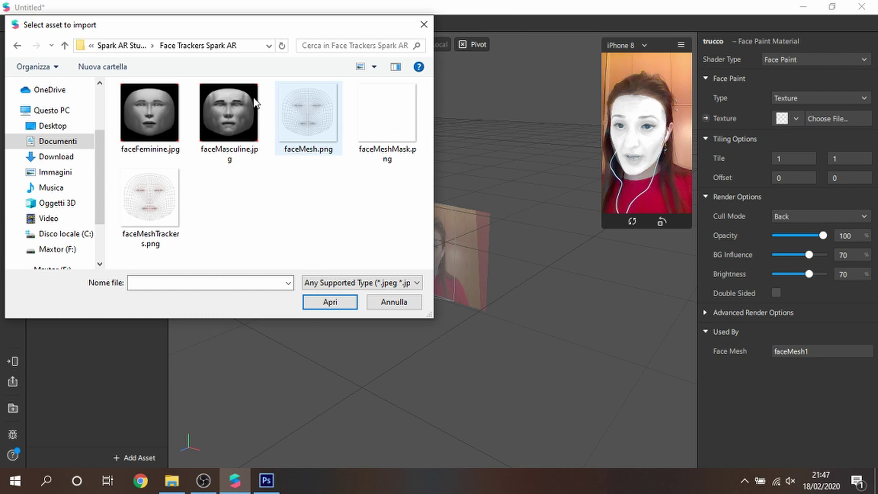
pyautogui.click(161, 211)
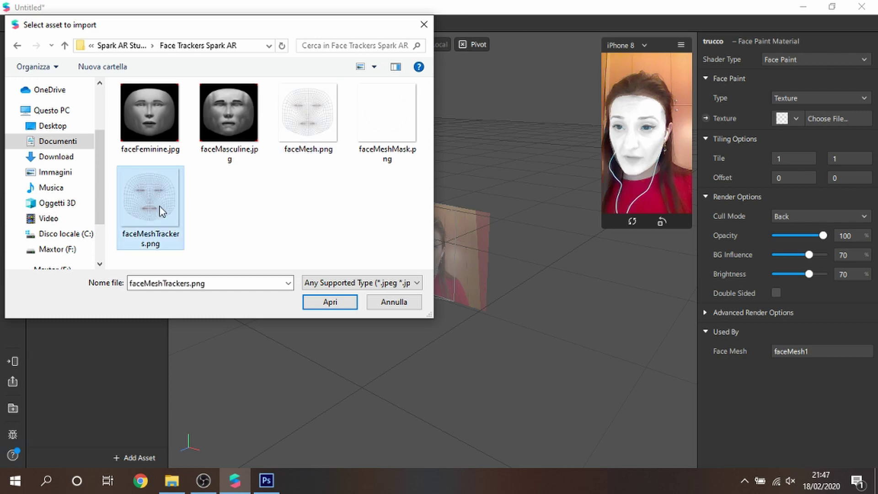
pyautogui.click(330, 302)
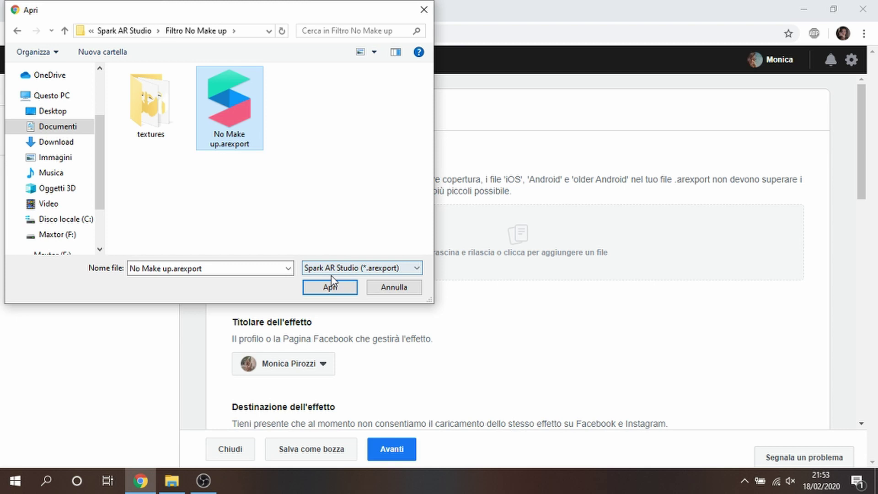
# In Spark AR Hub in Chrome, upload No Make up.arexport and choose Instagram as the effect's destination.
pyautogui.click(331, 279)
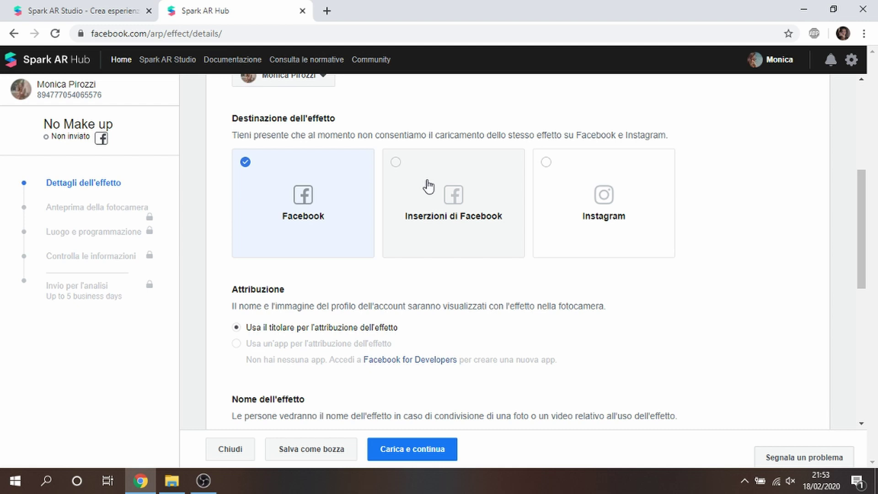
pyautogui.click(604, 201)
pyautogui.scroll(-3, 302, 207)
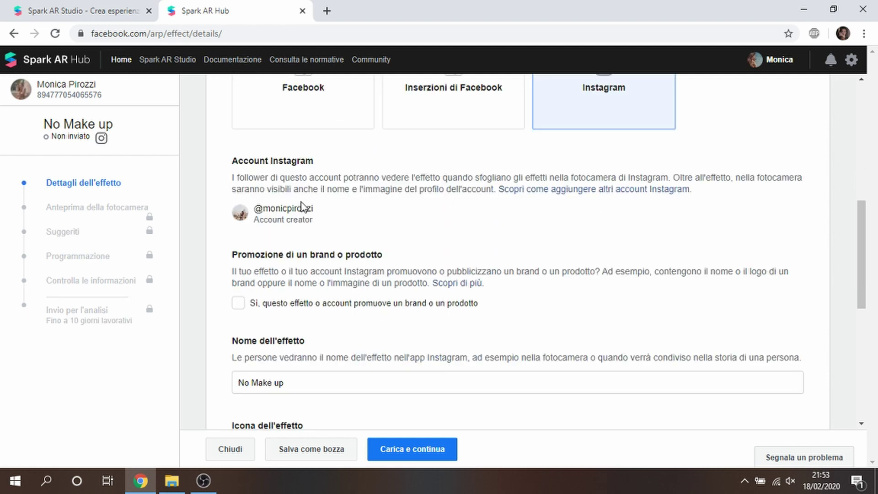
# Upload copertina filtro no make up.jpg as the effect icon and accept the proposed crop.
pyautogui.scroll(-2, 238, 250)
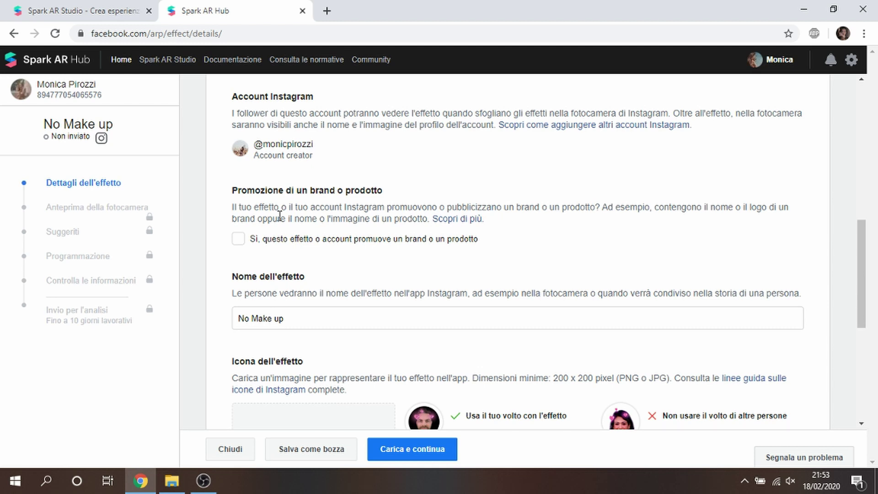
pyautogui.scroll(-3, 279, 216)
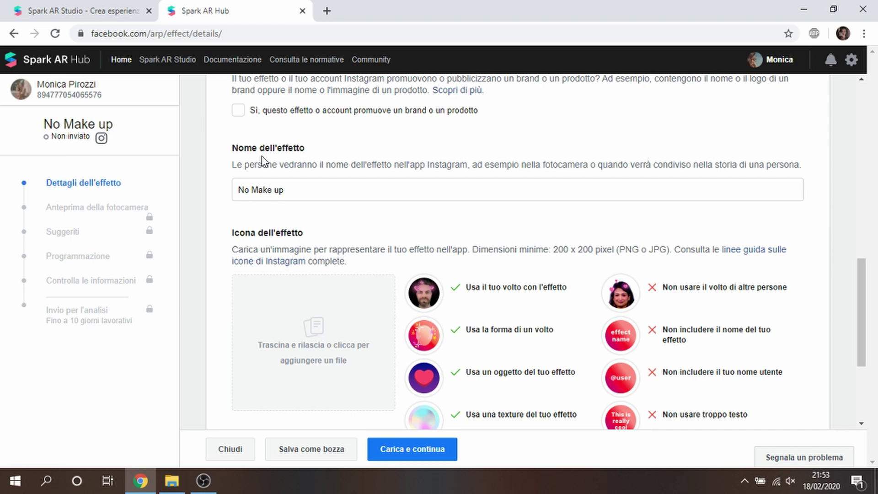
pyautogui.scroll(-3, 264, 161)
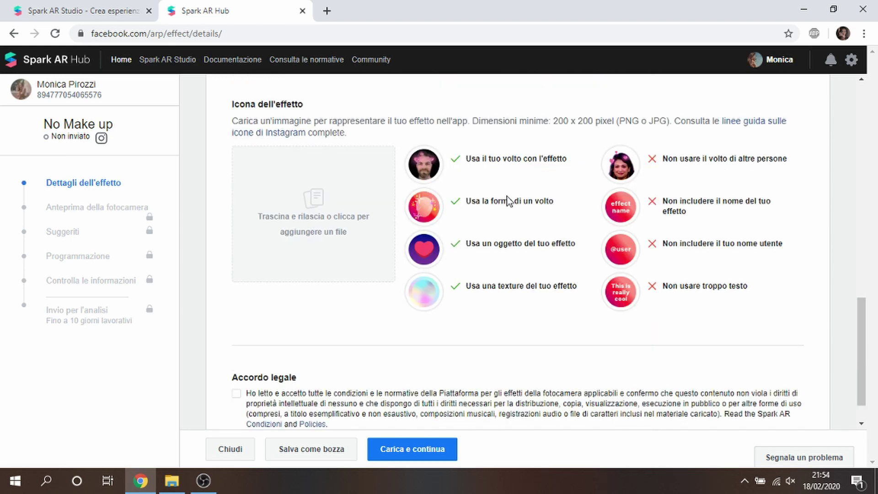
pyautogui.scroll(2, 325, 261)
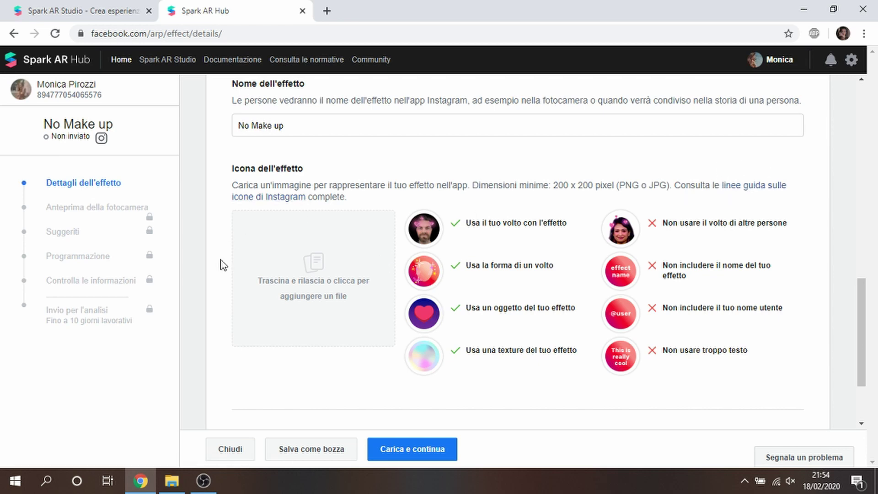
pyautogui.scroll(-1, 316, 285)
pyautogui.scroll(-2, 320, 279)
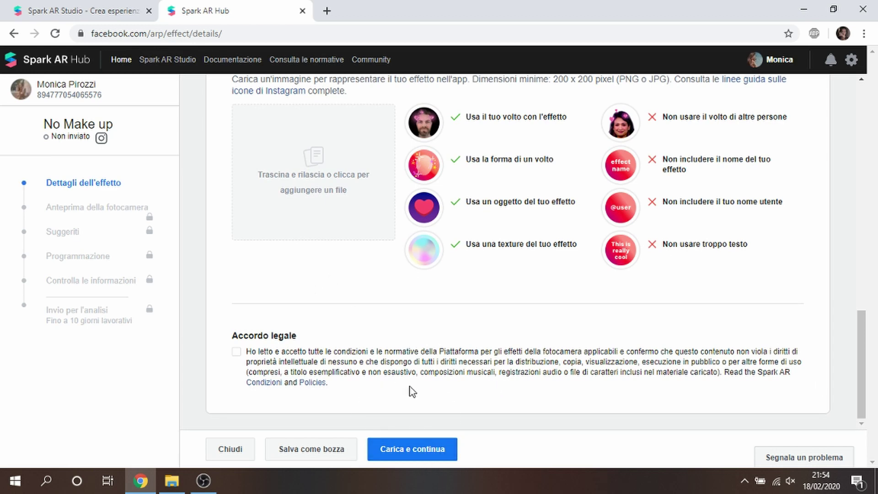
pyautogui.click(300, 185)
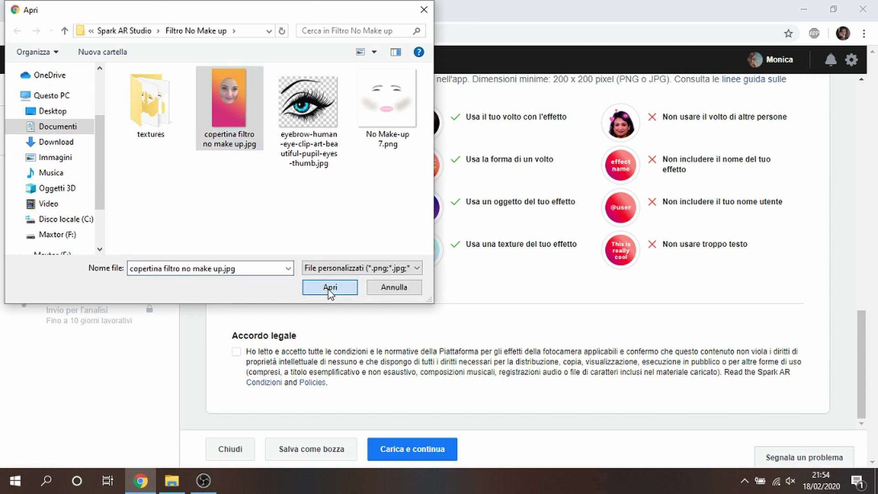
pyautogui.click(329, 288)
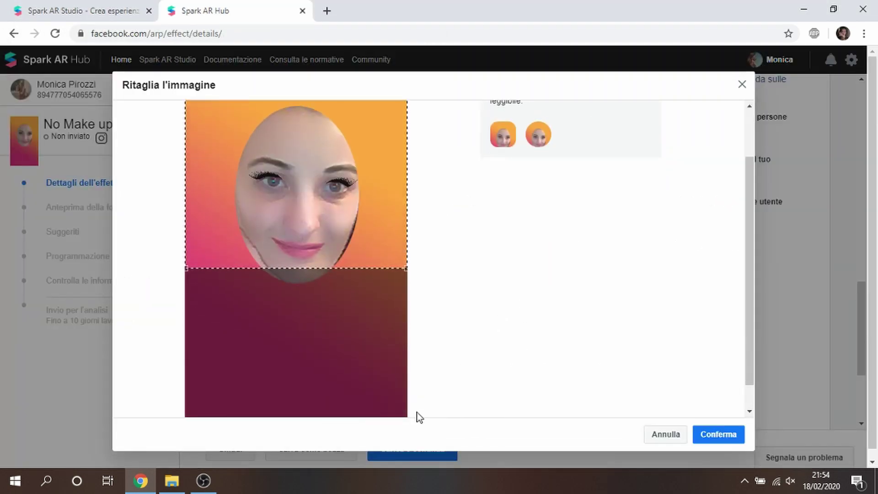
pyautogui.click(720, 434)
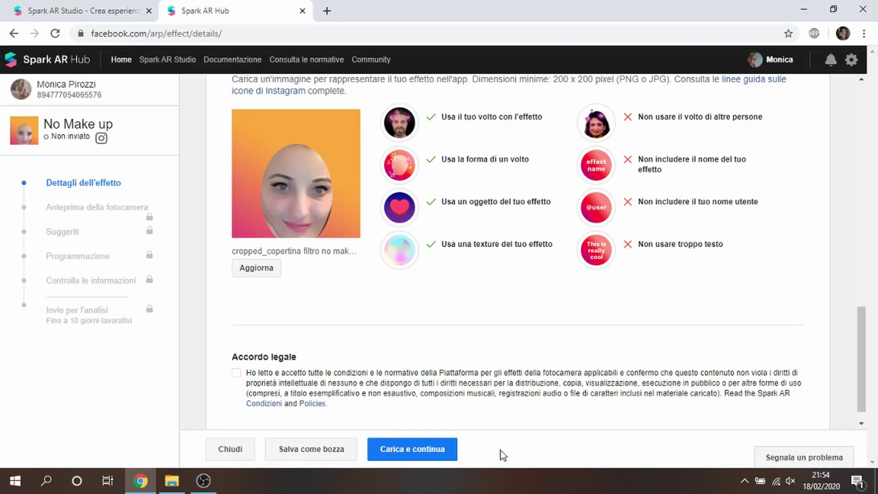
# Accept the legal agreement, upload the effect details and confirm the effect's owner and destination.
pyautogui.click(430, 446)
pyautogui.scroll(-1, 391, 381)
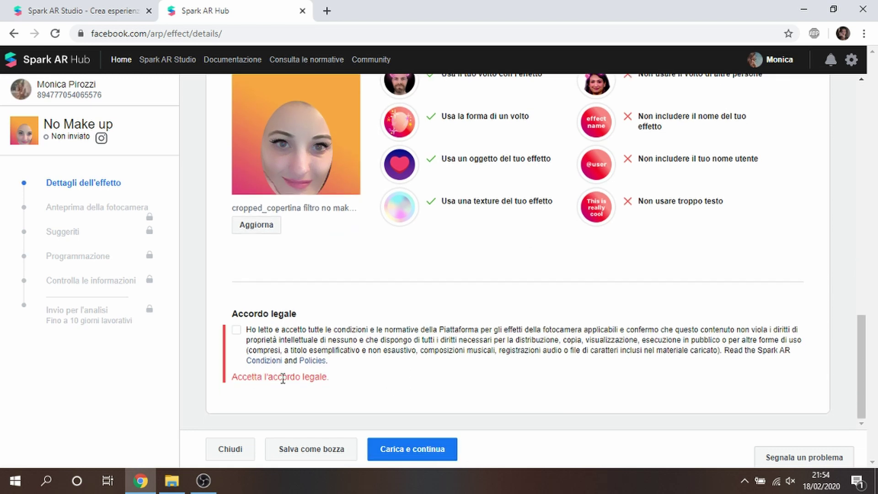
pyautogui.click(236, 329)
pyautogui.click(439, 451)
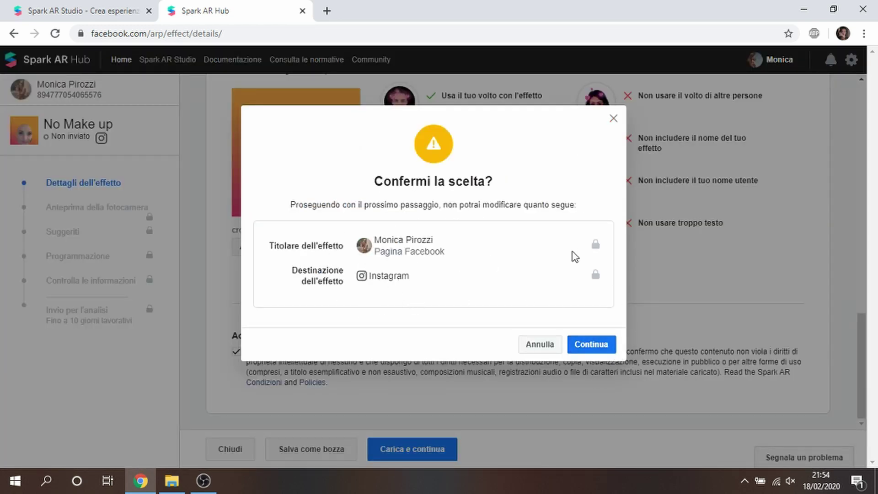
pyautogui.click(595, 345)
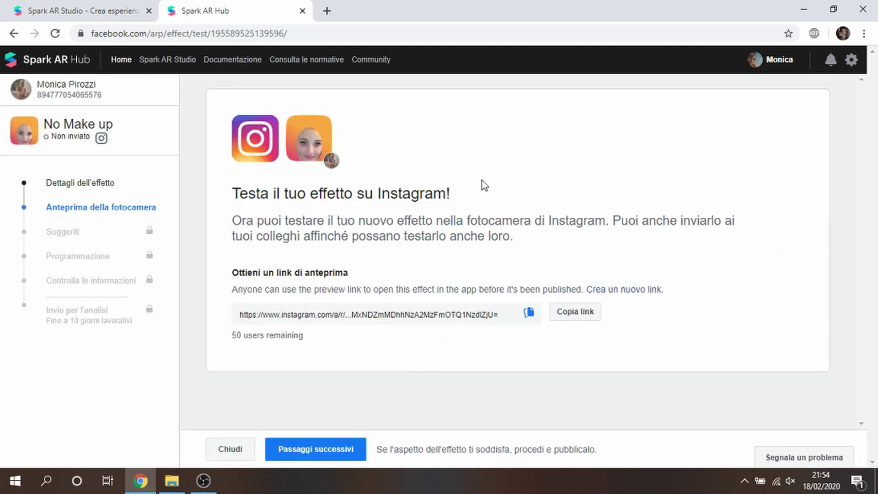
# Proceed from the Instagram effect test page to the discovery details.
pyautogui.moveTo(231, 193); pyautogui.dragTo(355, 193)
pyautogui.click(355, 193)
pyautogui.click(315, 453)
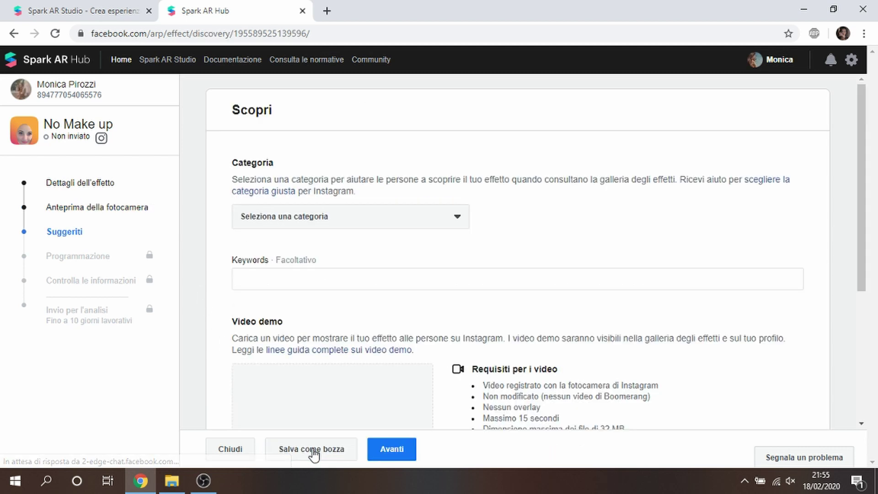
# Set the effect's category to Selfie.
pyautogui.scroll(-2, 577, 203)
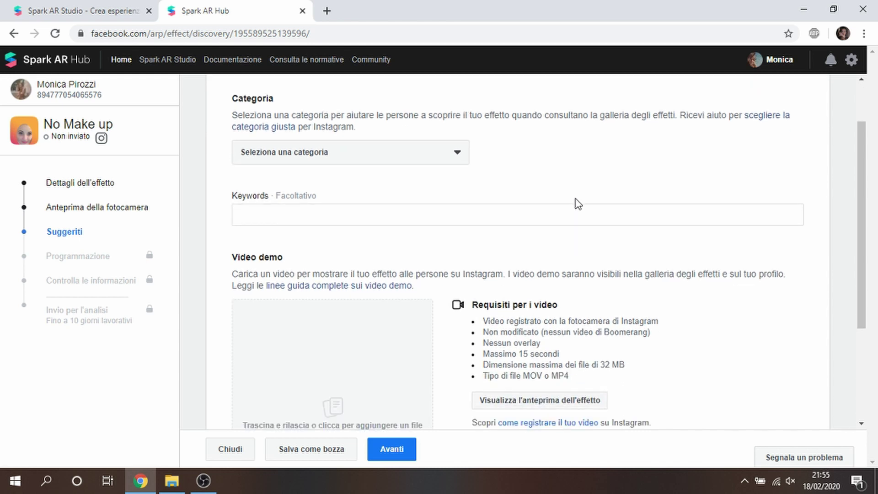
pyautogui.scroll(2, 572, 220)
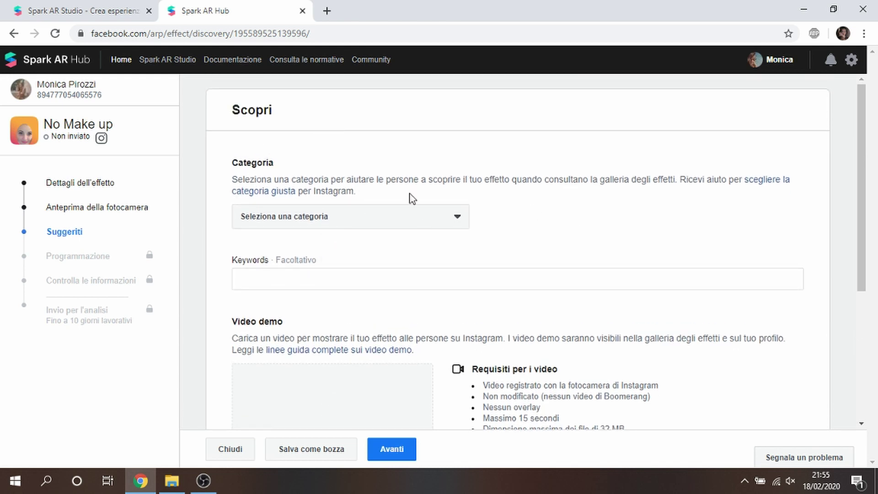
pyautogui.click(333, 219)
pyautogui.scroll(-1, 457, 273)
pyautogui.scroll(-5, 457, 273)
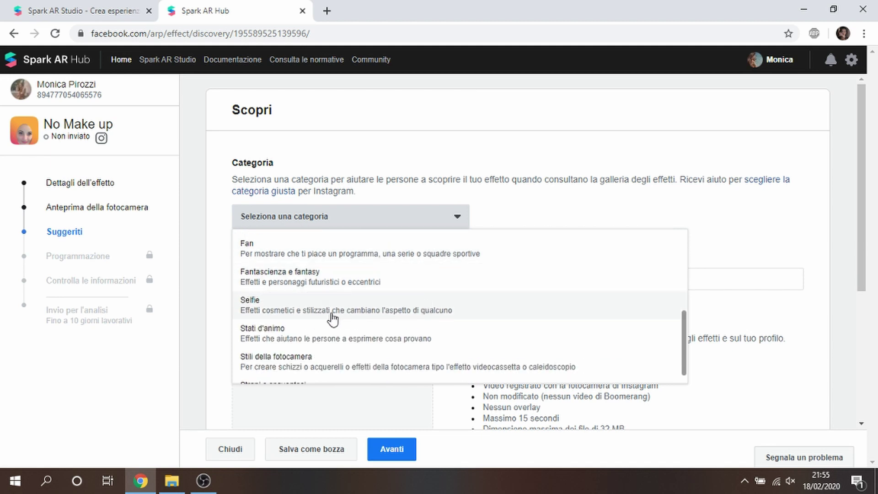
pyautogui.click(302, 308)
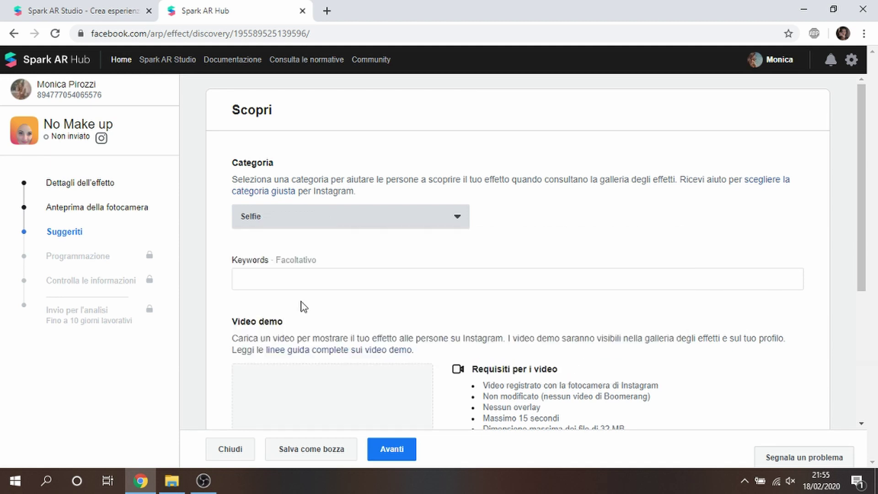
# Leave the keywords empty and upload t_video5917785882378635126.mp4 as the effect's demo video.
pyautogui.scroll(-1, 492, 257)
pyautogui.click(280, 215)
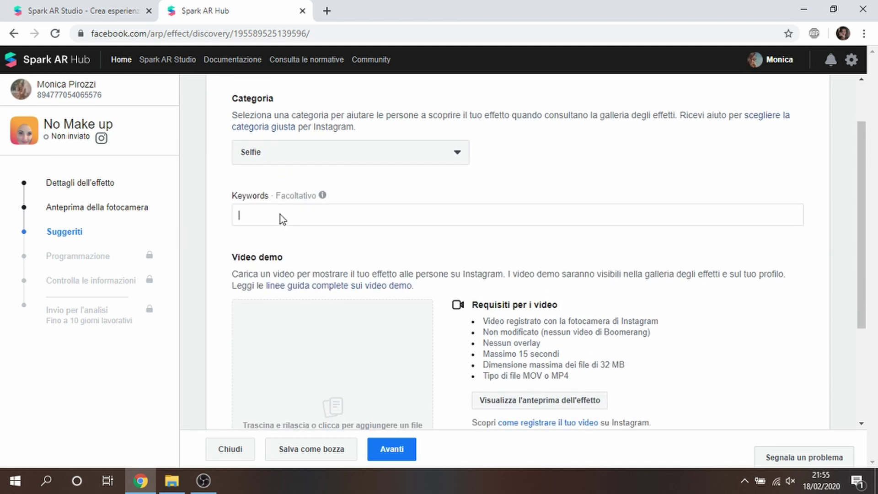
pyautogui.scroll(-3, 399, 238)
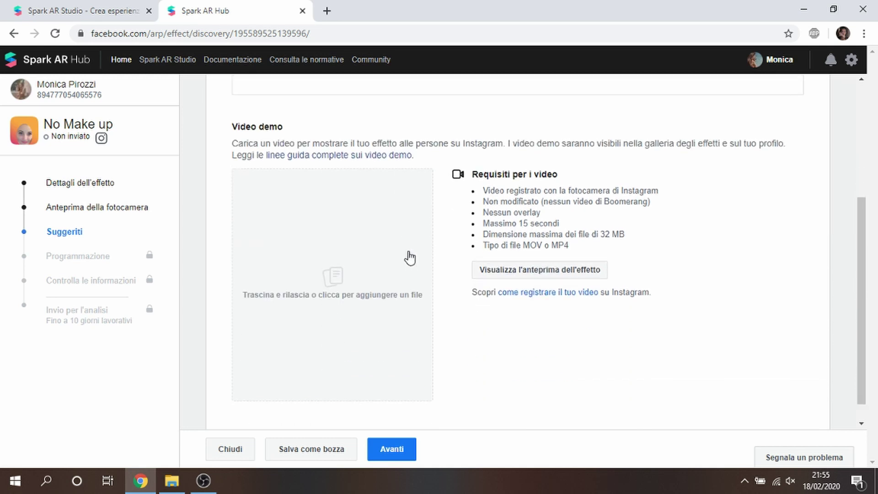
pyautogui.scroll(-1, 414, 259)
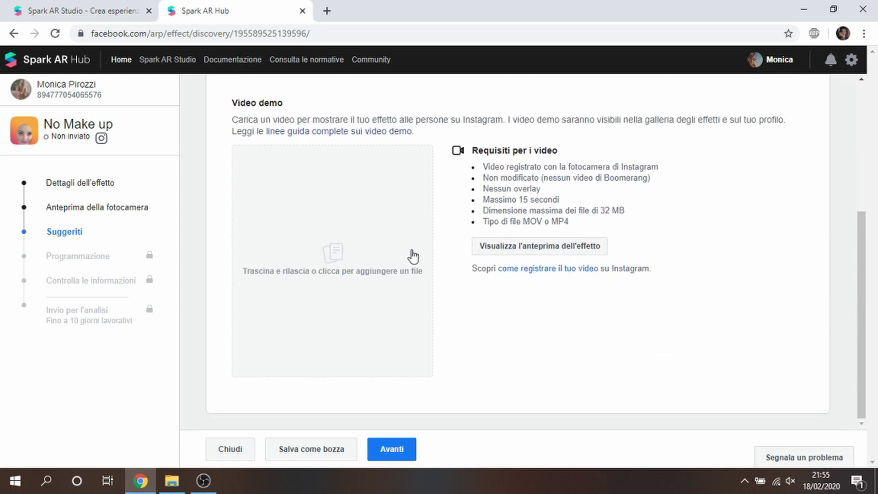
pyautogui.click(351, 274)
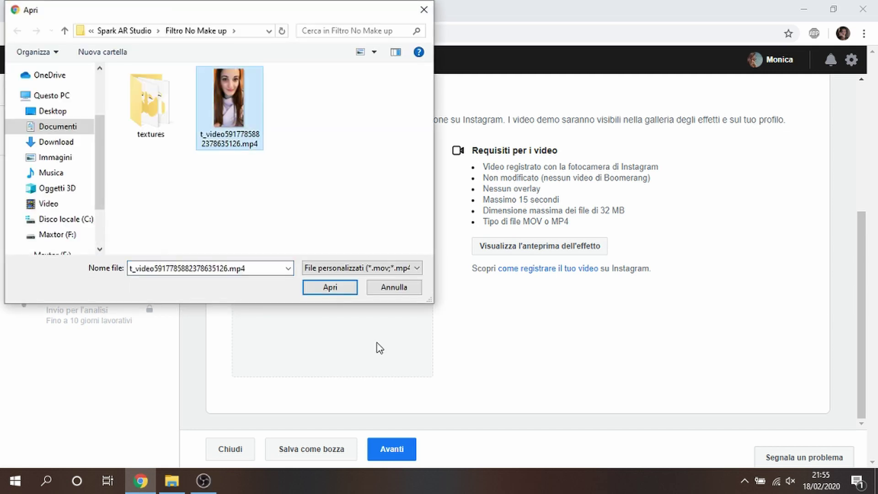
pyautogui.click(328, 289)
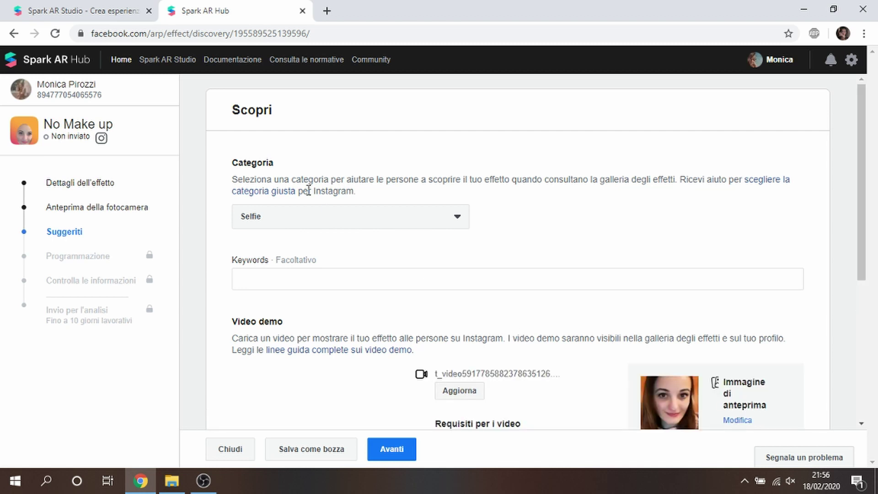
pyautogui.scroll(-3, 594, 262)
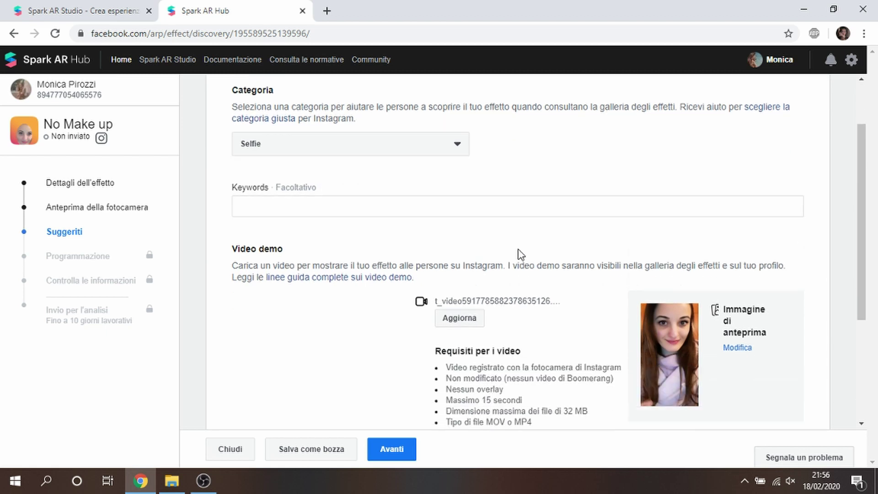